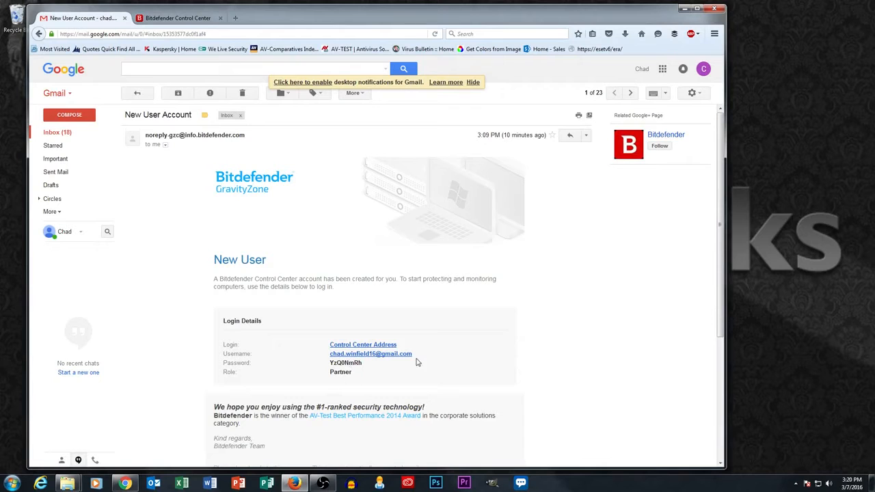
Step: Copy the username from the New User Account email into the Control Center login Email field
{"action": "left_click_drag", "start_coordinate": [418, 359], "coordinate": [332, 359]}
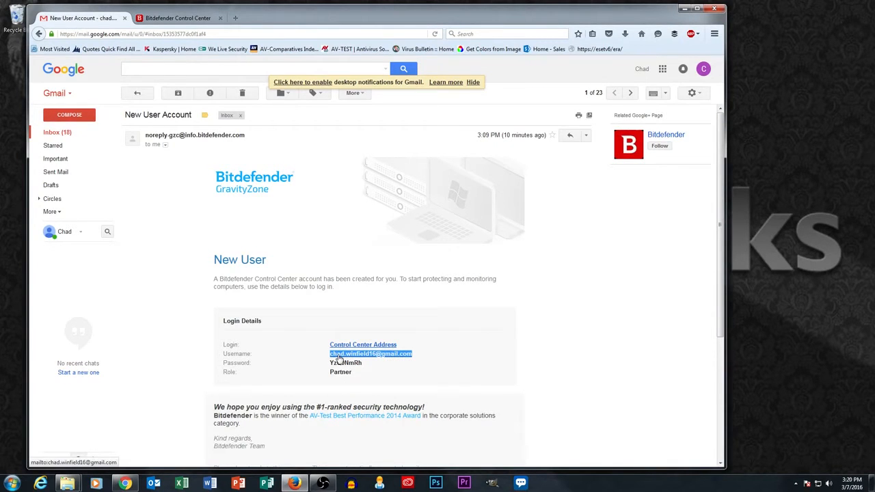
{"action": "right_click", "coordinate": [339, 359]}
{"action": "left_click", "coordinate": [350, 369]}
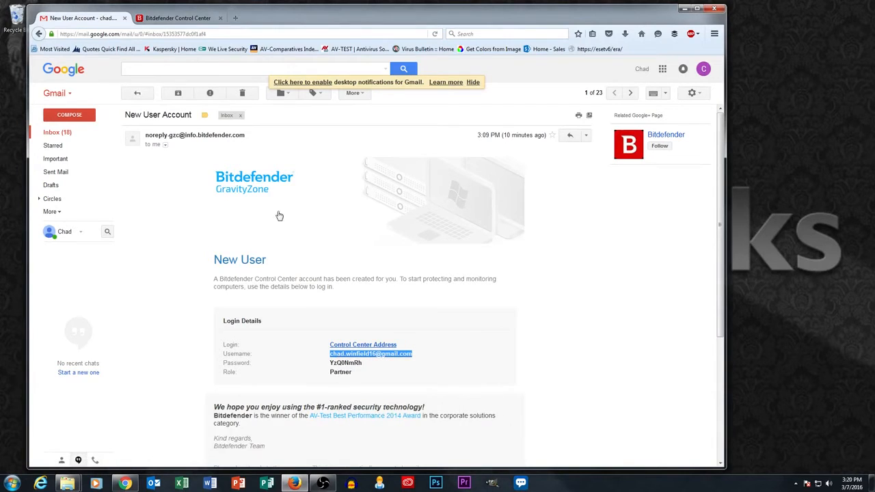
{"action": "left_click", "coordinate": [174, 19]}
{"action": "left_click", "coordinate": [347, 212]}
{"action": "key", "text": "ctrl+v"}
Step: Select the temporary password in the Gmail email and return to the login page
{"action": "left_click", "coordinate": [79, 19]}
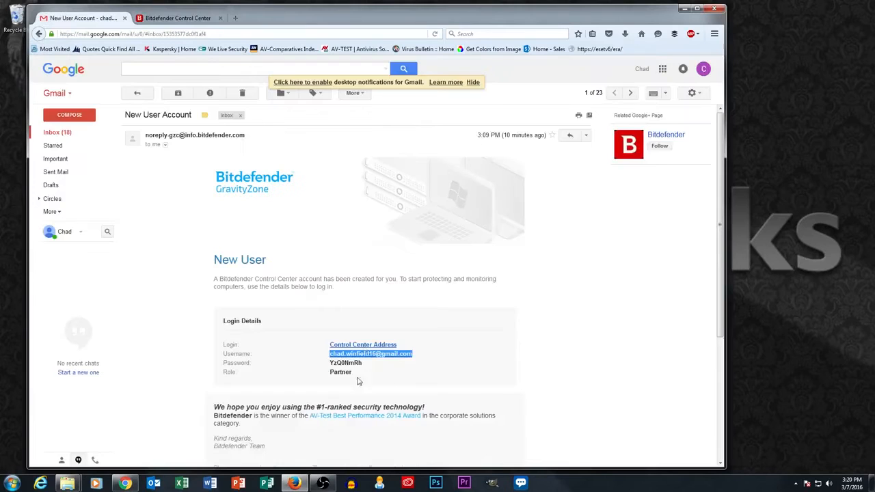
{"action": "double_click", "coordinate": [340, 362]}
{"action": "left_click", "coordinate": [199, 18]}
Step: Paste the password, log in, and decline Firefox's offer to save the login
{"action": "key", "text": "ctrl+v"}
{"action": "left_click", "coordinate": [361, 279]}
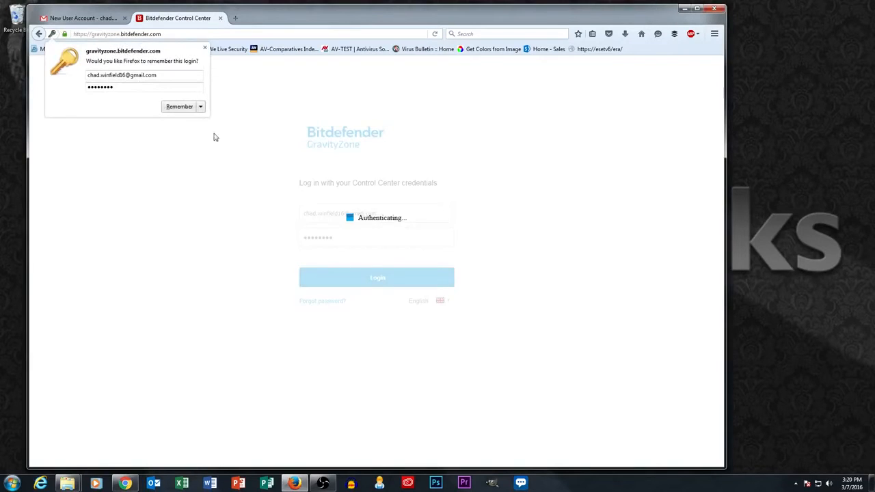
{"action": "left_click", "coordinate": [201, 107]}
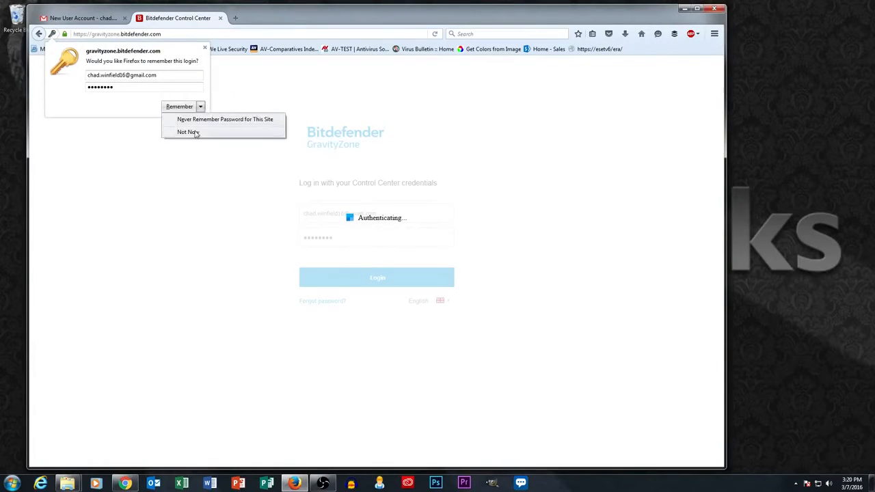
{"action": "left_click", "coordinate": [188, 132]}
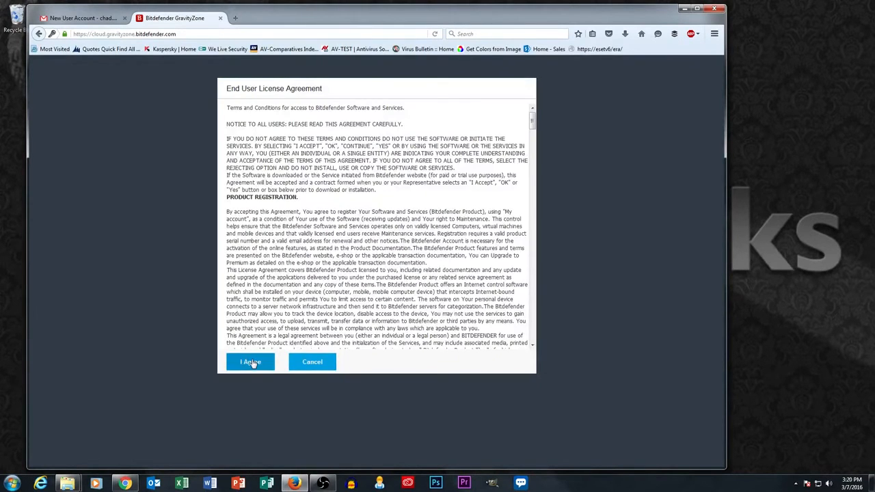
Step: Accept the licence agreement and close the What's New and Essential Steps screens permanently
{"action": "left_click", "coordinate": [251, 362]}
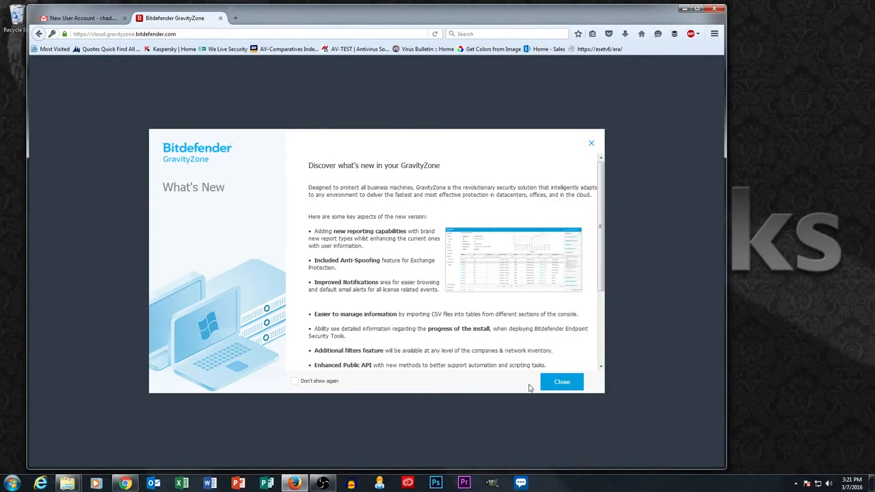
{"action": "left_click", "coordinate": [296, 381]}
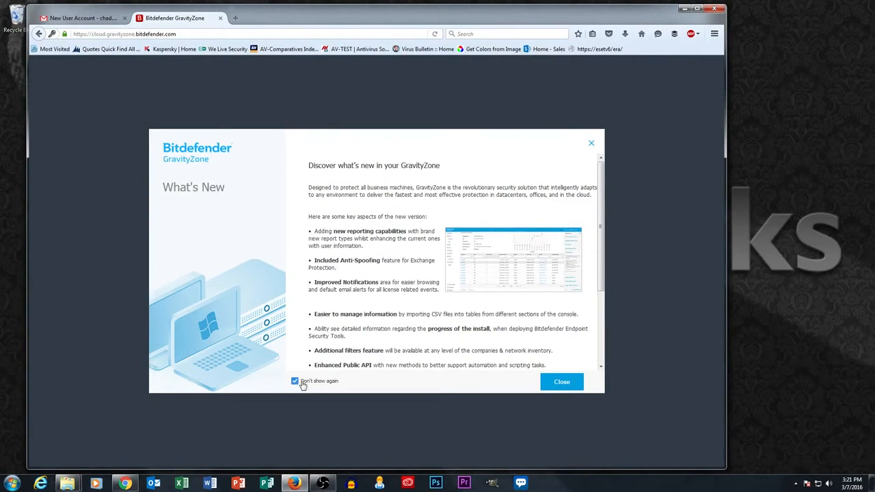
{"action": "left_click", "coordinate": [563, 382]}
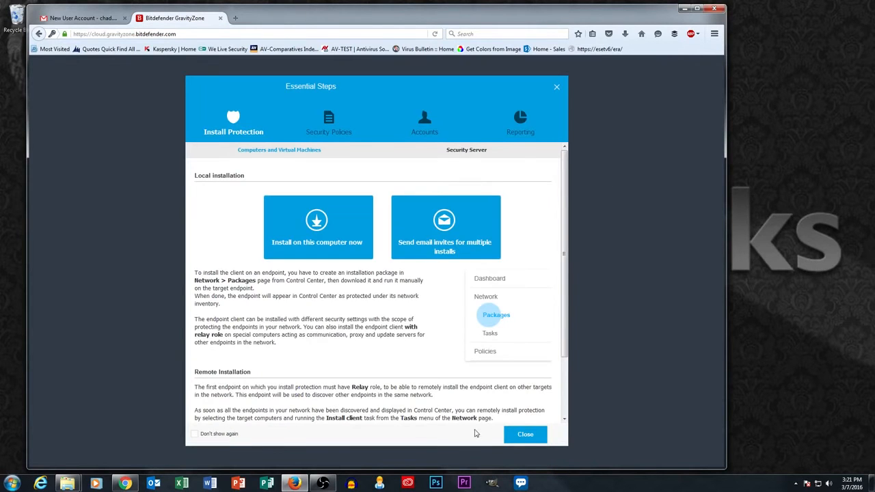
{"action": "left_click", "coordinate": [195, 434]}
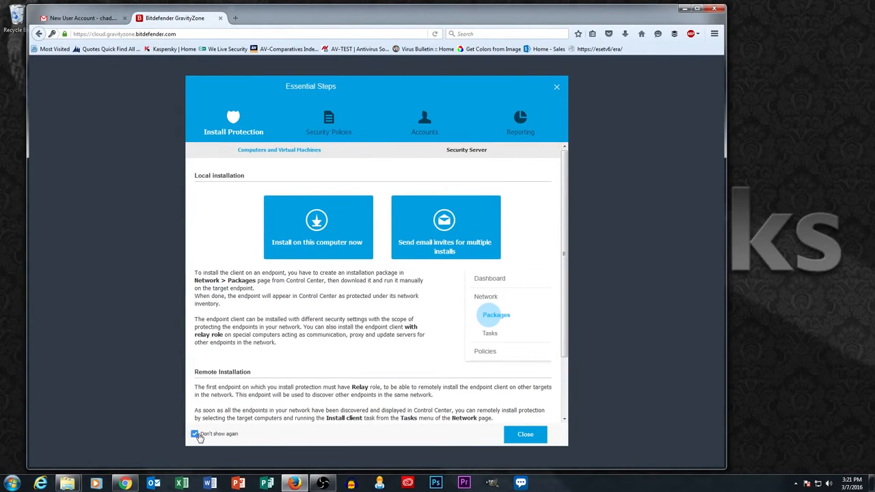
{"action": "left_click", "coordinate": [542, 436]}
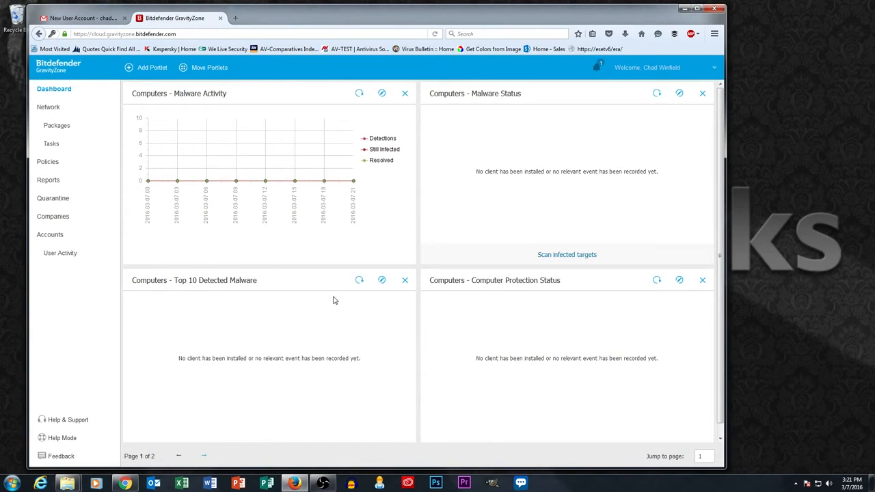
{"action": "scroll", "coordinate": [425, 237], "scroll_direction": "down", "scroll_amount": 2}
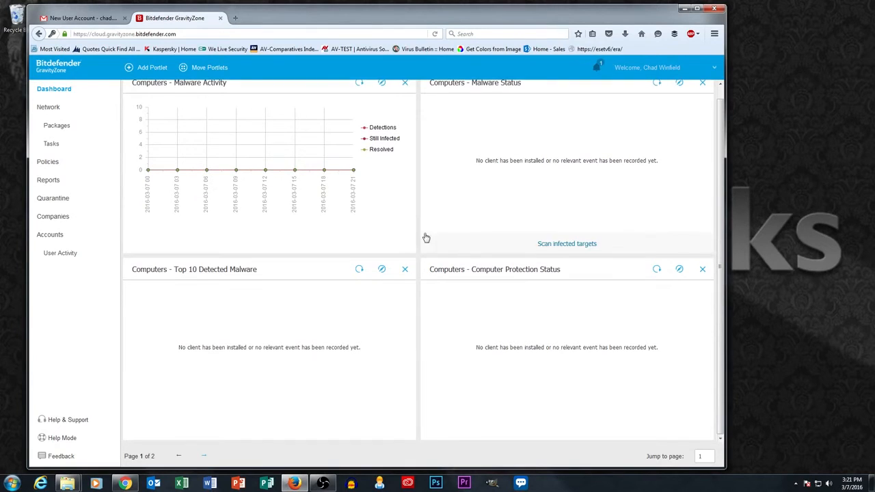
{"action": "scroll", "coordinate": [426, 237], "scroll_direction": "up", "scroll_amount": 2}
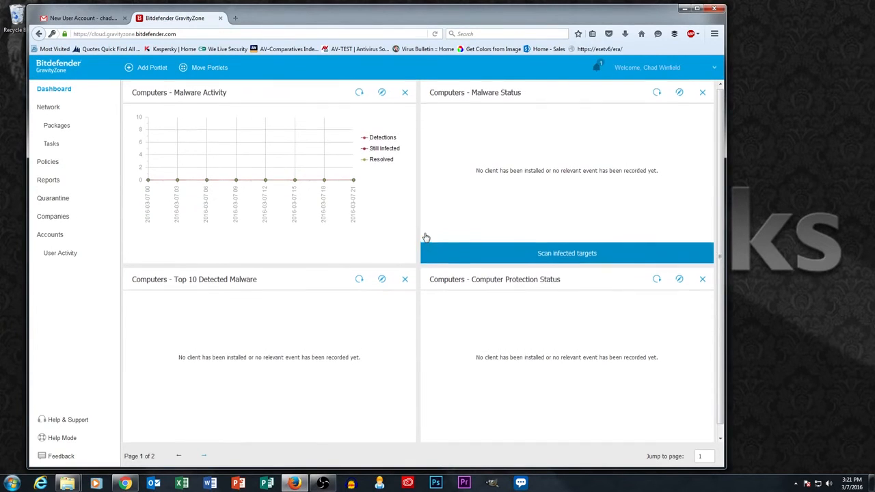
Step: Add a portlet of type Top 10 Infected Endpoints to the dashboard and save it
{"action": "left_click", "coordinate": [152, 68]}
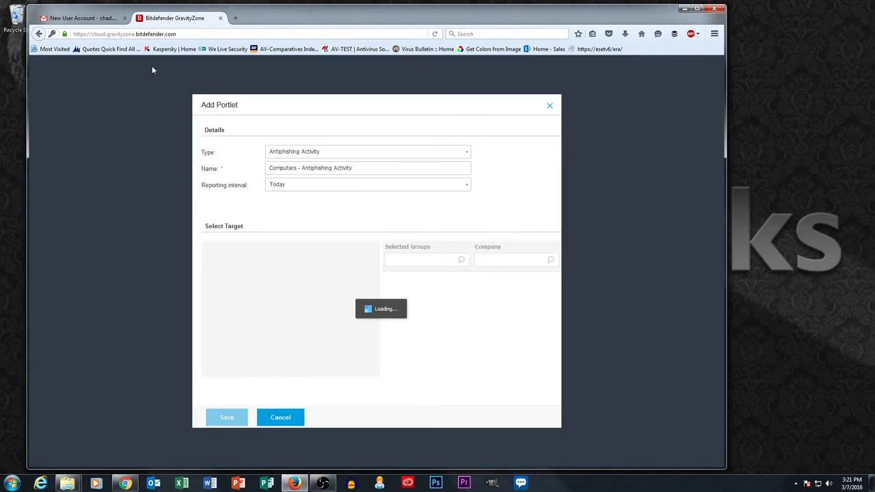
{"action": "left_click", "coordinate": [463, 156]}
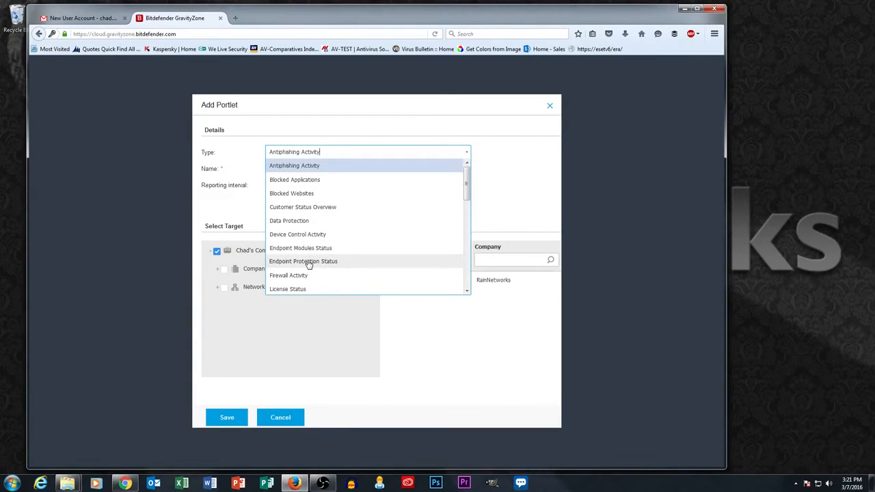
{"action": "scroll", "coordinate": [304, 261], "scroll_direction": "down", "scroll_amount": 1}
{"action": "left_click_drag", "start_coordinate": [469, 194], "coordinate": [469, 241]}
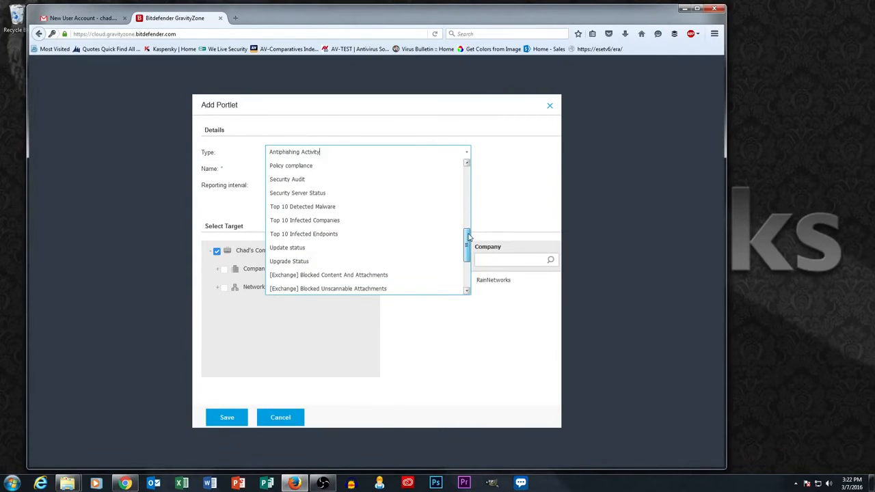
{"action": "left_click", "coordinate": [298, 236]}
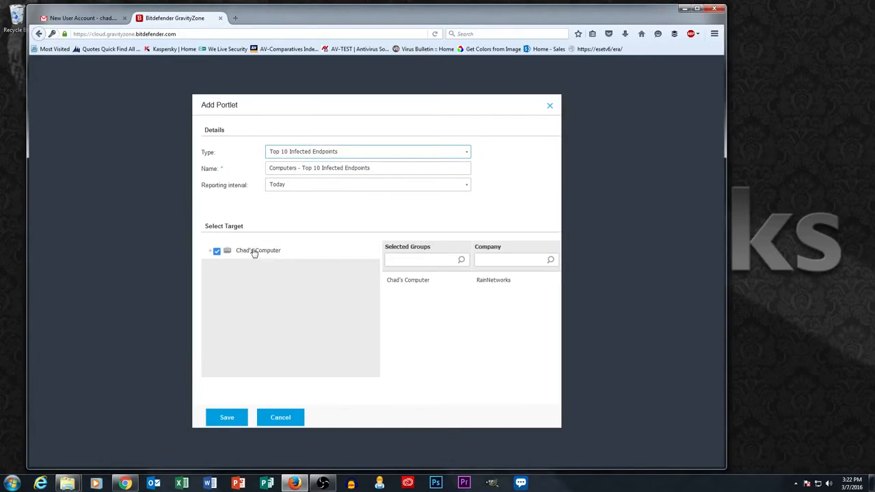
{"action": "left_click", "coordinate": [226, 418]}
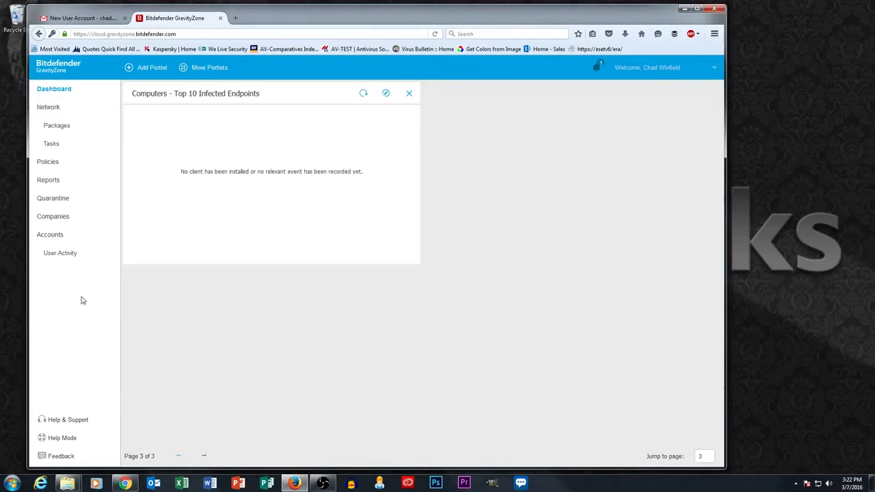
Step: In Companies, add a new company named ABC Computer with its Seattle street address and phone number
{"action": "left_click", "coordinate": [53, 217]}
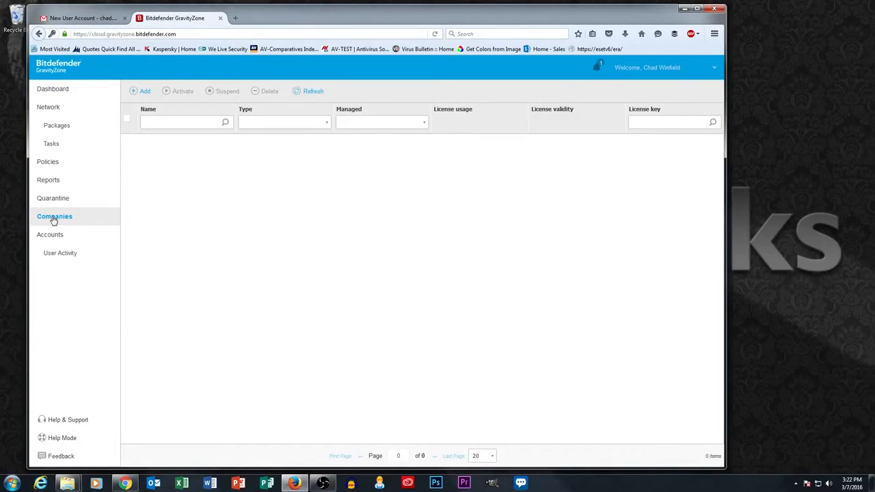
{"action": "left_click", "coordinate": [137, 91]}
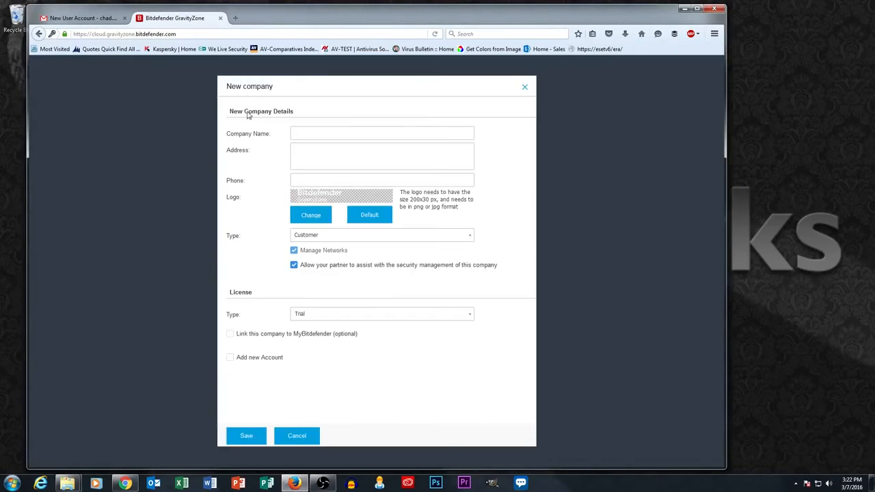
{"action": "left_click", "coordinate": [321, 133]}
{"action": "type", "text": "ABC Computer"}
{"action": "key", "text": "Tab"}
{"action": "type", "text": "123 Pine Str"}
{"action": "type", "text": "eet "}
{"action": "type", "text": "Seattle"}
{"action": "type", "text": ", WA 98188"}
{"action": "key", "text": "Tab"}
{"action": "type", "text": "206-555"}
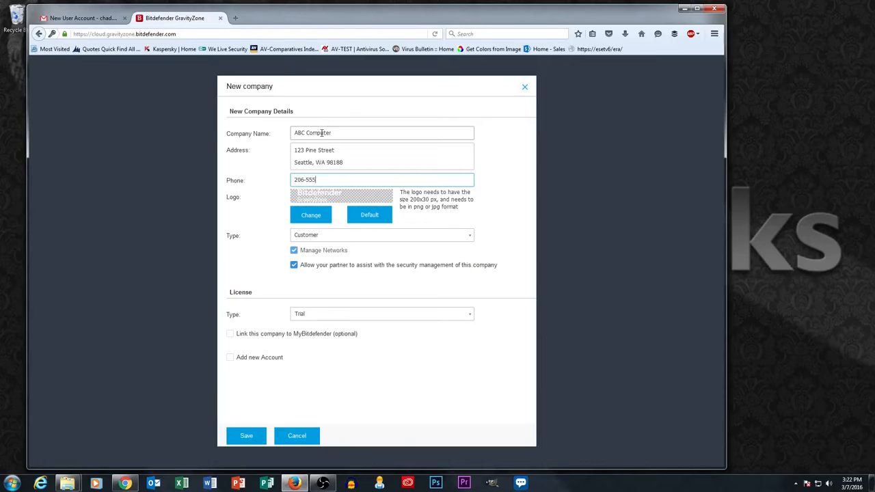
{"action": "type", "text": "-1212"}
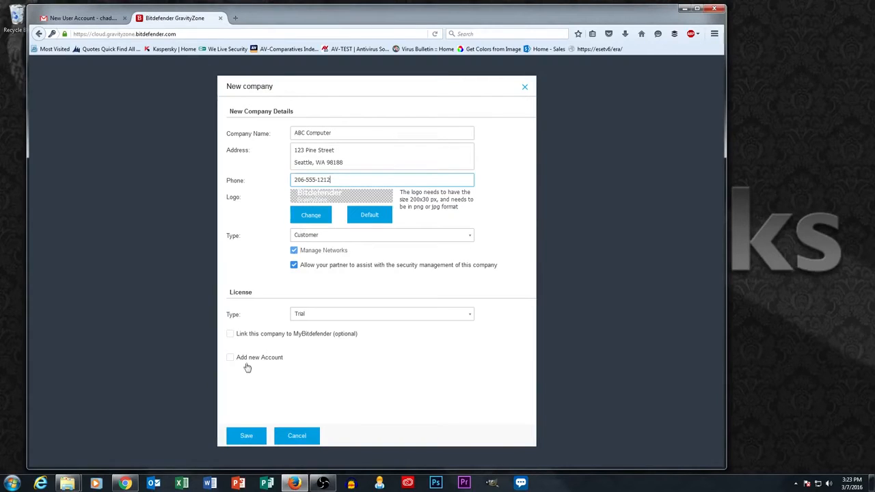
Step: Save ABC Computer with company type Customer and license type Trial
{"action": "left_click", "coordinate": [420, 235]}
{"action": "left_click", "coordinate": [419, 237]}
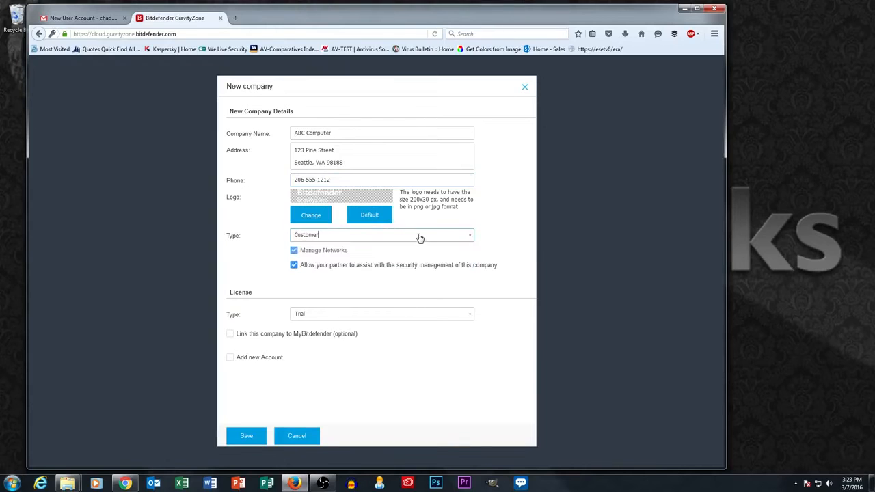
{"action": "left_click", "coordinate": [326, 240]}
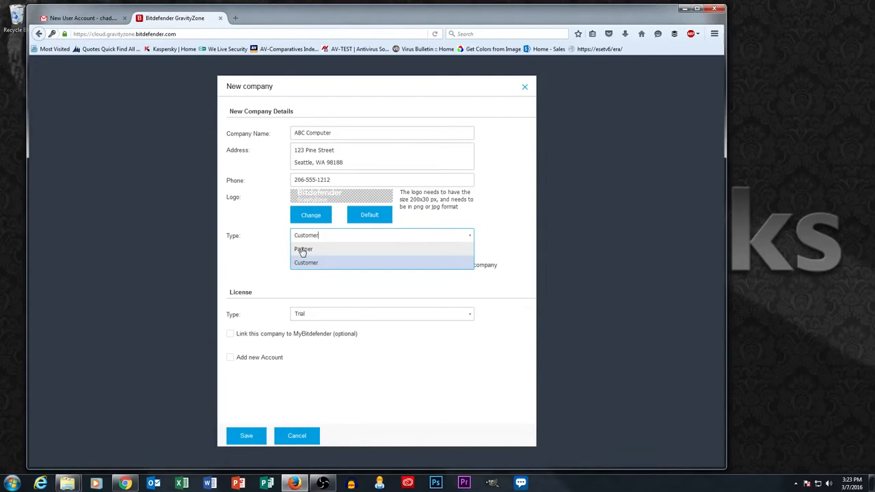
{"action": "left_click", "coordinate": [258, 244]}
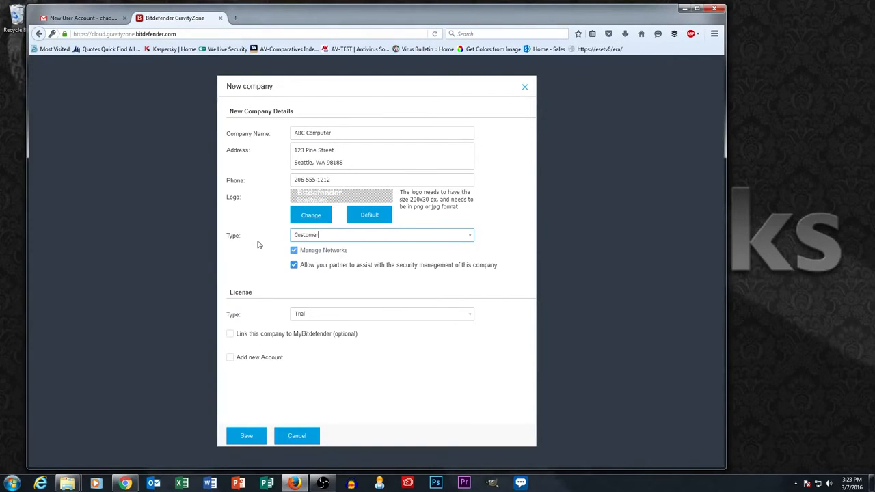
{"action": "left_click", "coordinate": [303, 316]}
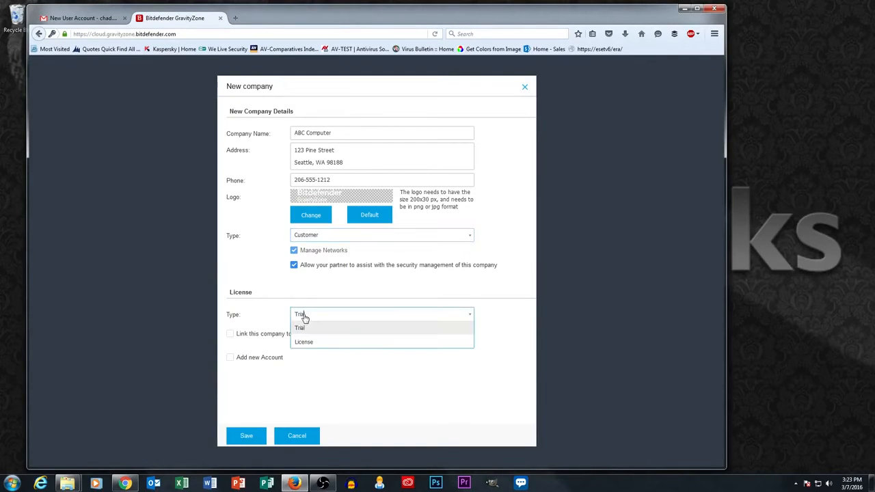
{"action": "left_click", "coordinate": [314, 348]}
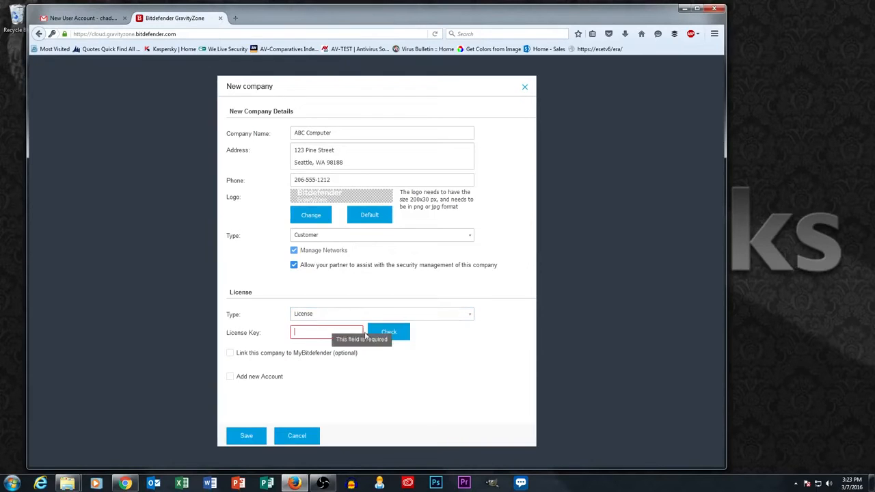
{"action": "left_click", "coordinate": [319, 315]}
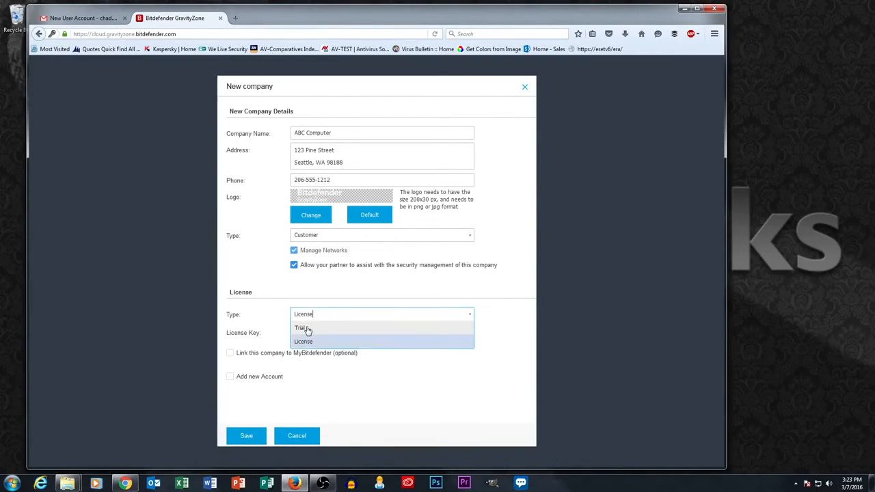
{"action": "left_click", "coordinate": [307, 329]}
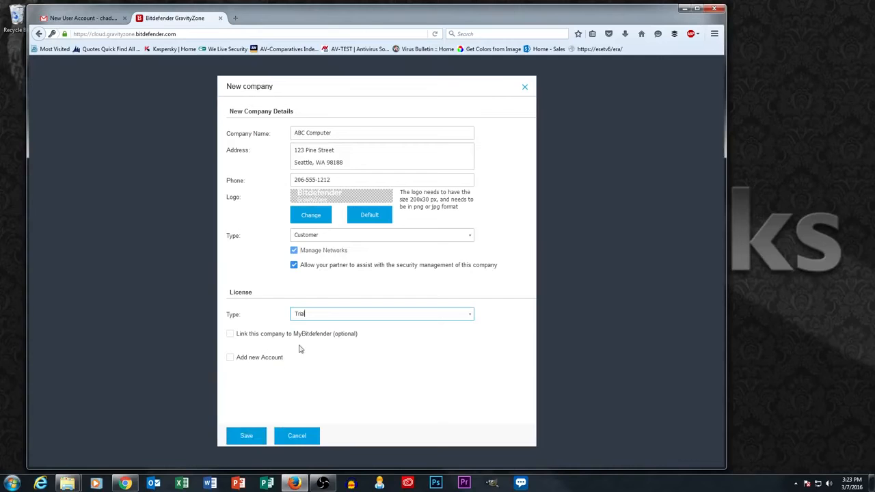
{"action": "left_click", "coordinate": [246, 436]}
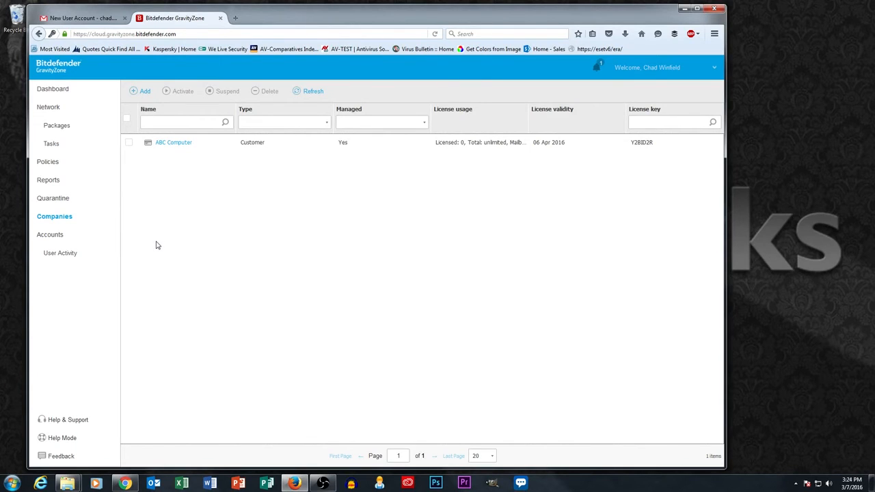
Step: Close ABC Computer's details unchanged and start a new company named XYZ Landscaping
{"action": "left_click", "coordinate": [173, 145]}
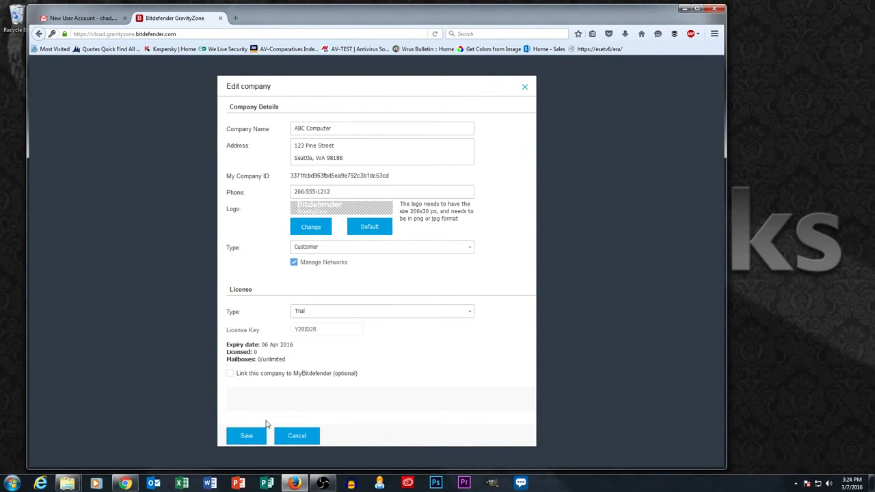
{"action": "left_click", "coordinate": [297, 437]}
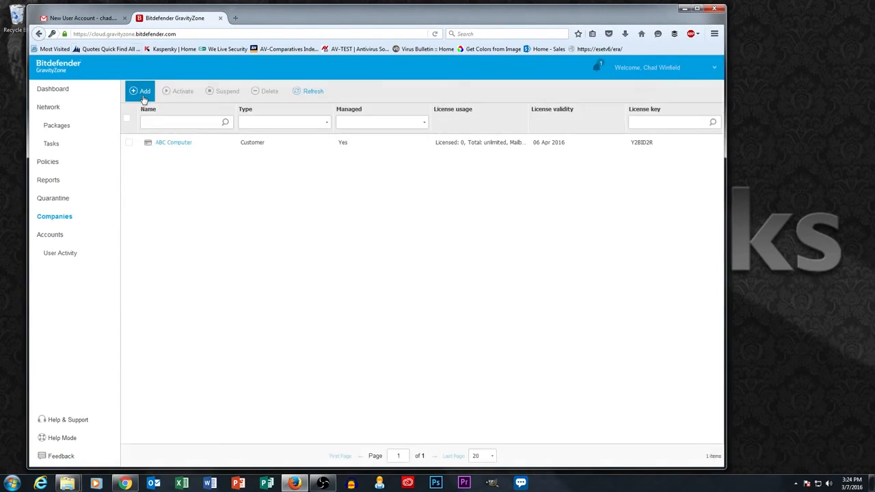
{"action": "left_click", "coordinate": [145, 96]}
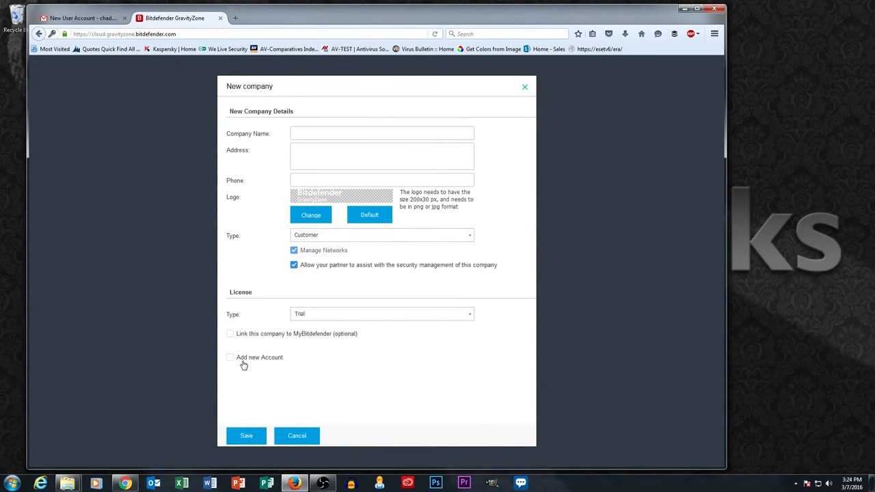
{"action": "left_click", "coordinate": [320, 132]}
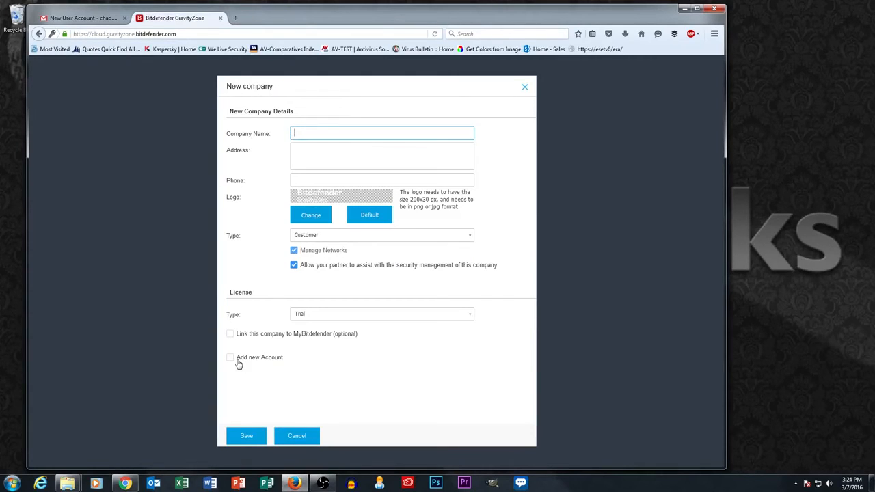
{"action": "type", "text": "XYZ Landscaping"}
Step: Enter XYZ Landscaping's two-line Seattle address and its phone number, correcting a mistyped digit
{"action": "key", "text": "Tab"}
{"action": "type", "text": "123 Pine Street"}
{"action": "key", "text": "Return"}
{"action": "type", "text": "Seattle, WA 98188"}
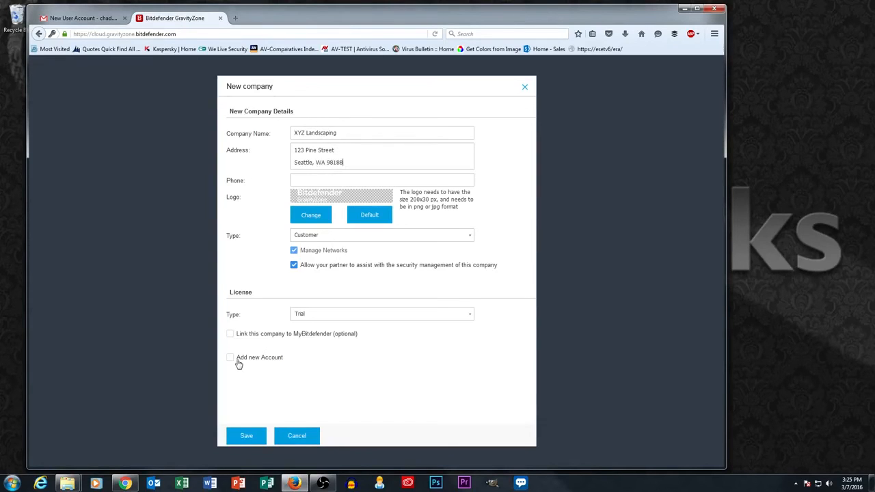
{"action": "key", "text": "Tab"}
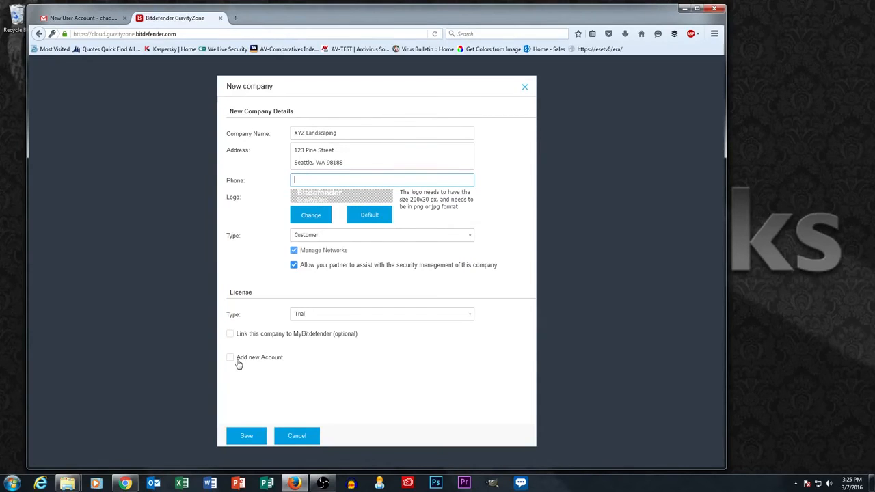
{"action": "type", "text": "425-555-1212"}
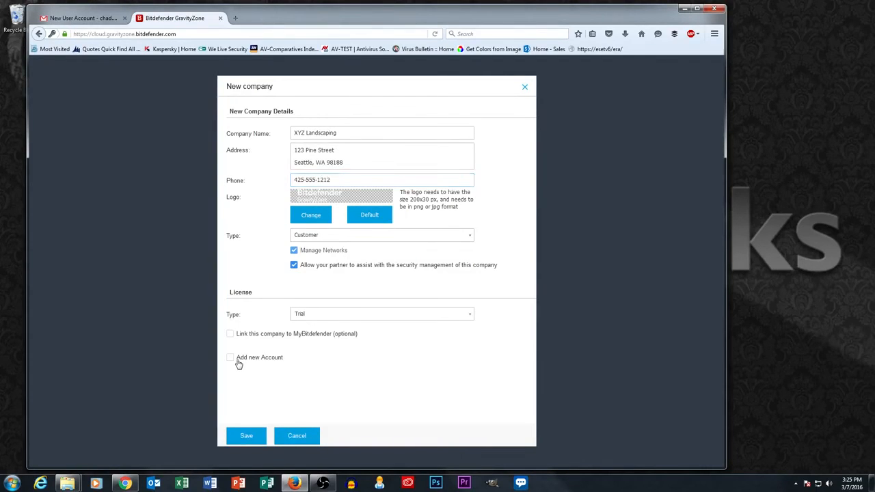
Step: Enable Add new Account and enter the contact's name and e-mail, then try saving
{"action": "left_click", "coordinate": [239, 363]}
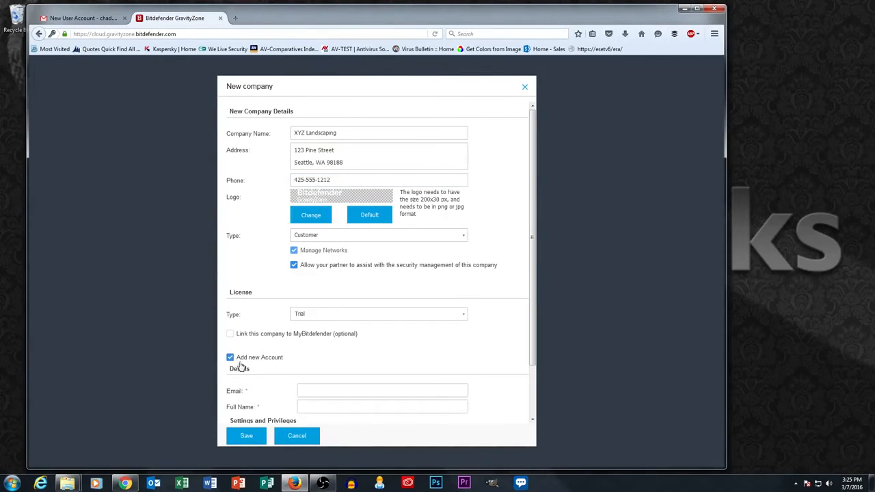
{"action": "left_click", "coordinate": [328, 391]}
{"action": "type", "text": "Joe Smith"}
{"action": "key", "text": "Tab"}
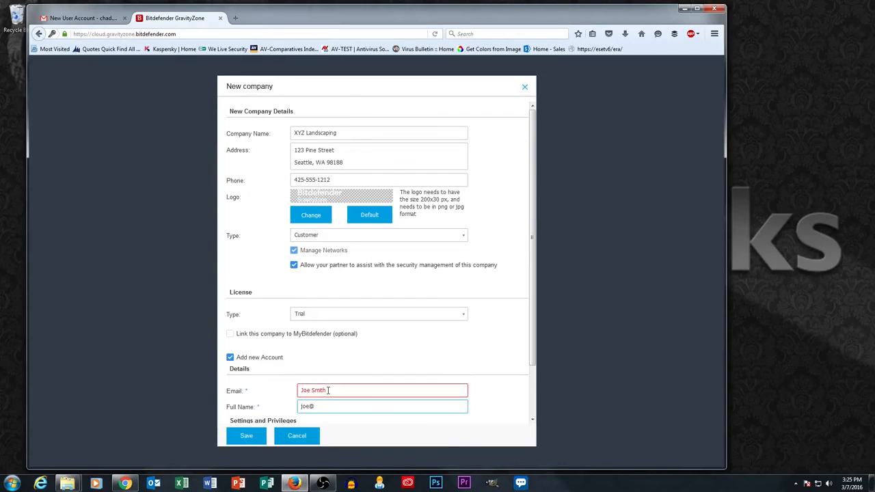
{"action": "left_click", "coordinate": [246, 436]}
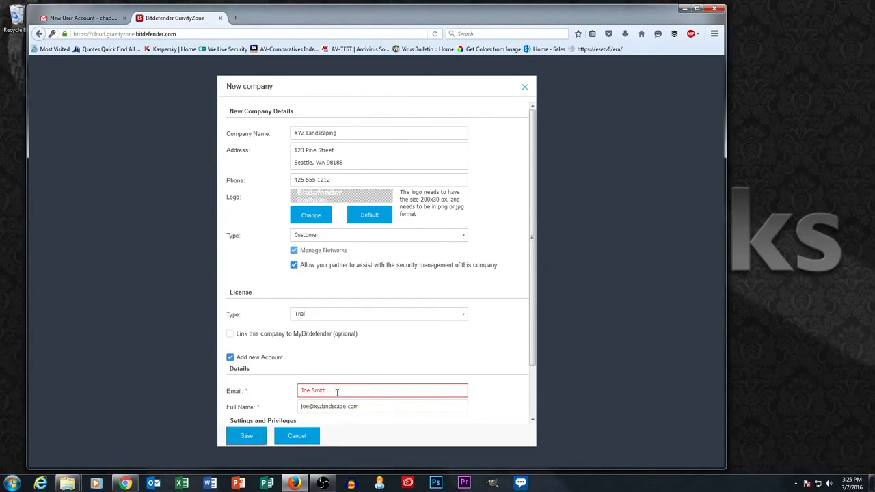
Step: Move the e-mail into Email, retype the contact's full name, and save XYZ Landscaping
{"action": "left_click_drag", "start_coordinate": [376, 406], "coordinate": [214, 418]}
{"action": "key", "text": "ctrl+x"}
{"action": "left_click_drag", "start_coordinate": [332, 391], "coordinate": [221, 395]}
{"action": "key", "text": "ctrl+v"}
{"action": "left_click", "coordinate": [317, 408]}
{"action": "type", "text": "Joe Sm"}
{"action": "key", "text": "BackSpace"}
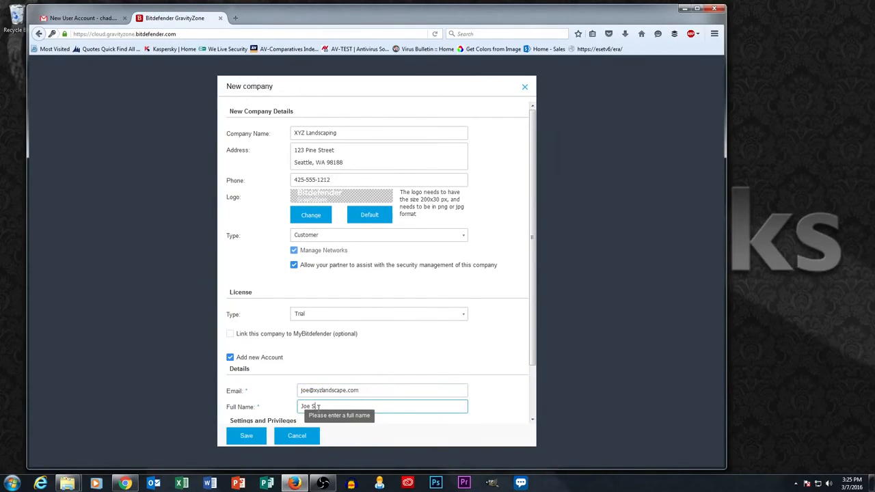
{"action": "type", "text": "mith"}
{"action": "left_click", "coordinate": [246, 435]}
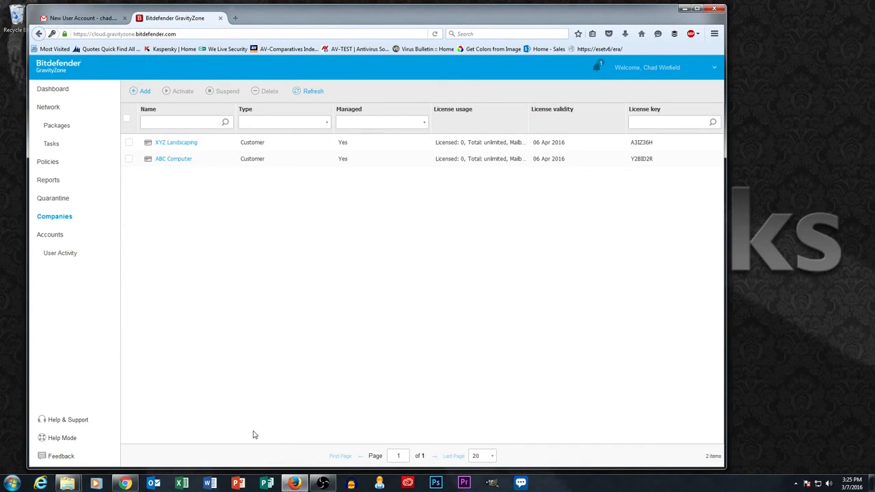
Step: Open Network and expand Companies to show ABC Computer's and XYZ Landscaping's folders
{"action": "left_click", "coordinate": [51, 110]}
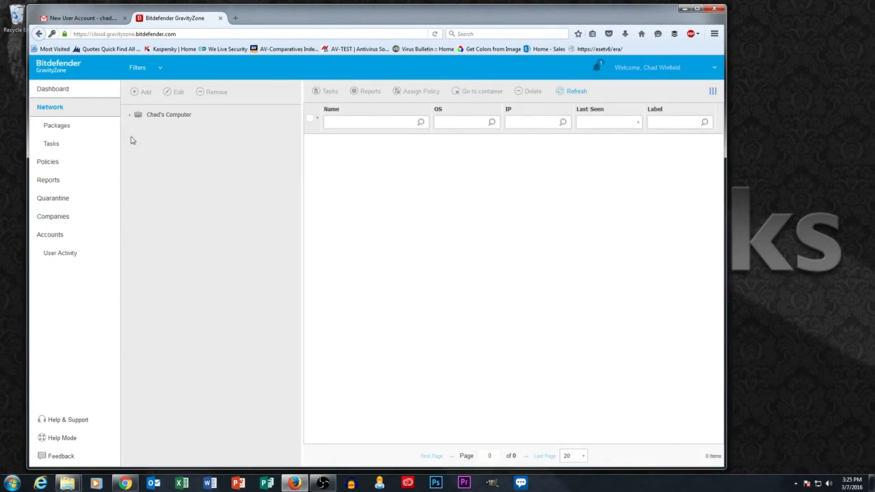
{"action": "left_click", "coordinate": [137, 134]}
{"action": "left_click", "coordinate": [185, 155]}
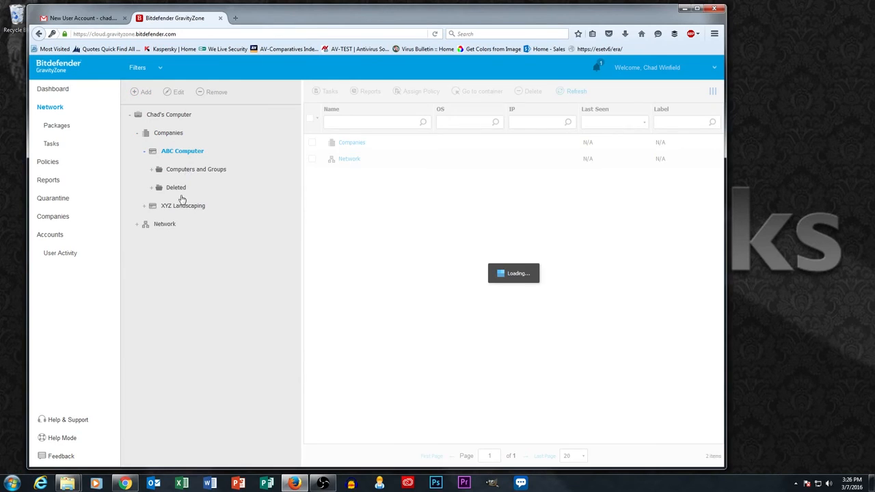
{"action": "left_click", "coordinate": [183, 207]}
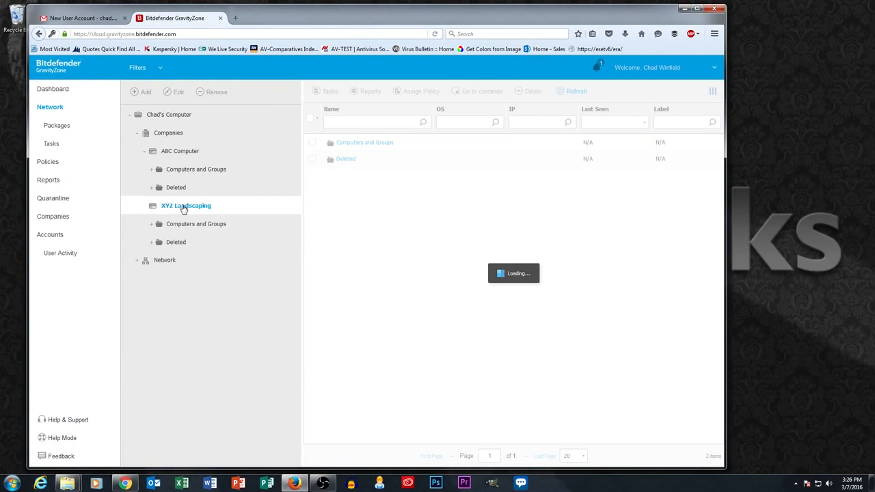